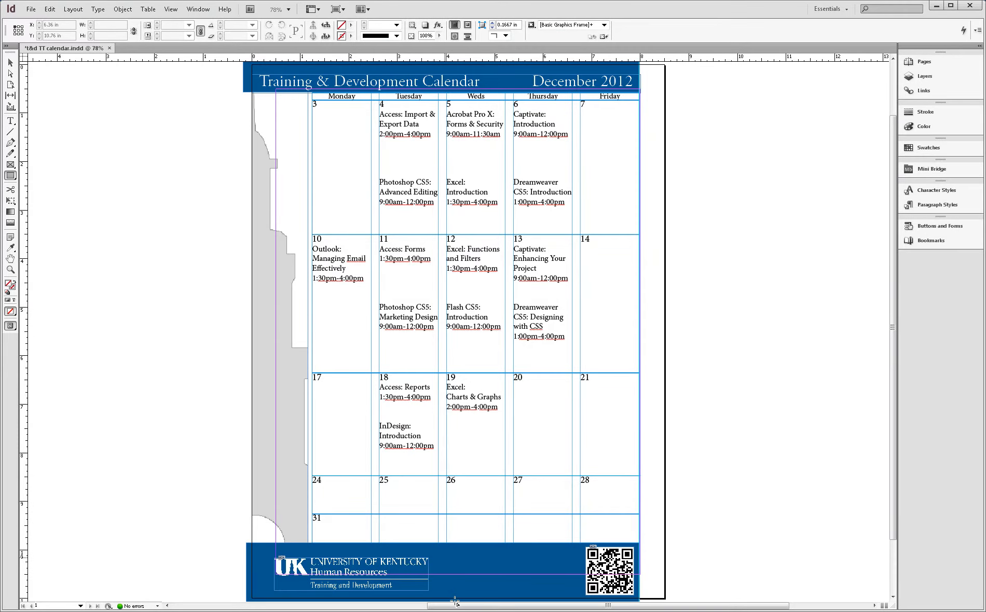
- Draw a rectangle about 2.6 by 0.67 in between the footer logo and QR code, and fill it with Paper
mouse_move(455, 601)
mouse_down()
mouse_move(477, 590)
mouse_move(569, 591)
mouse_up()
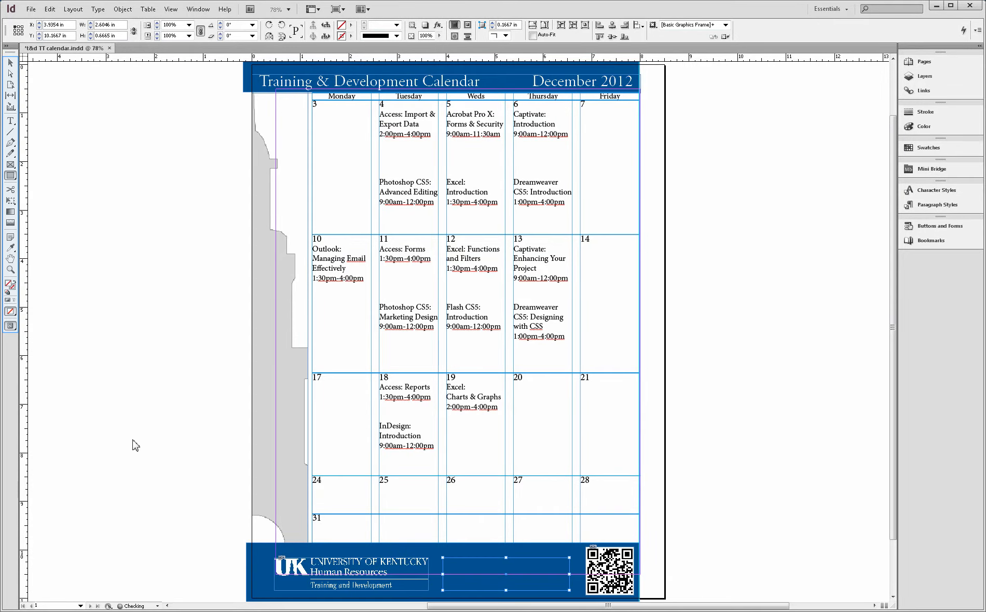
click(10, 63)
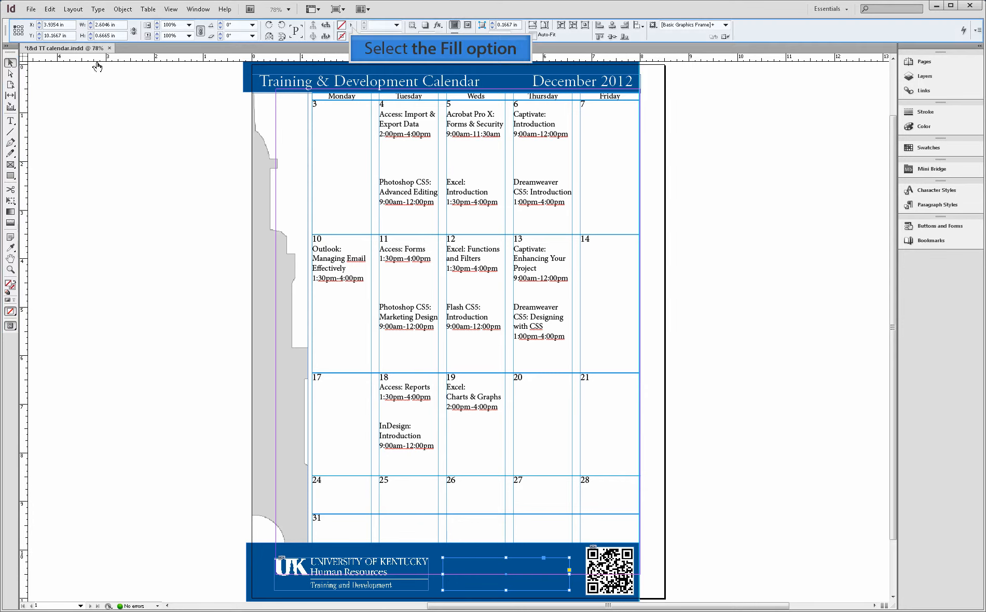
click(352, 26)
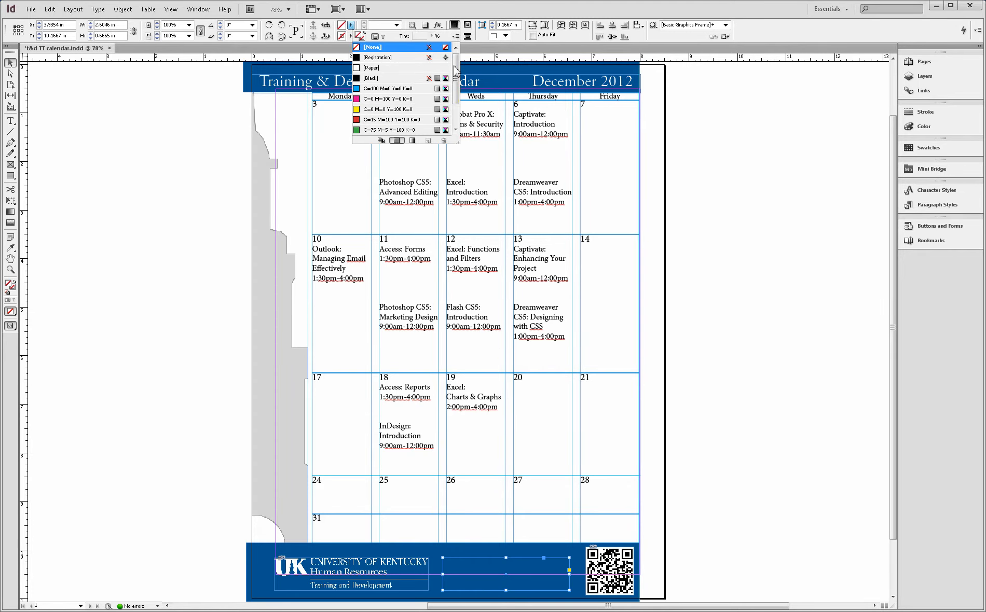
mouse_move(459, 91)
mouse_down()
mouse_move(460, 118)
mouse_move(460, 90)
mouse_up()
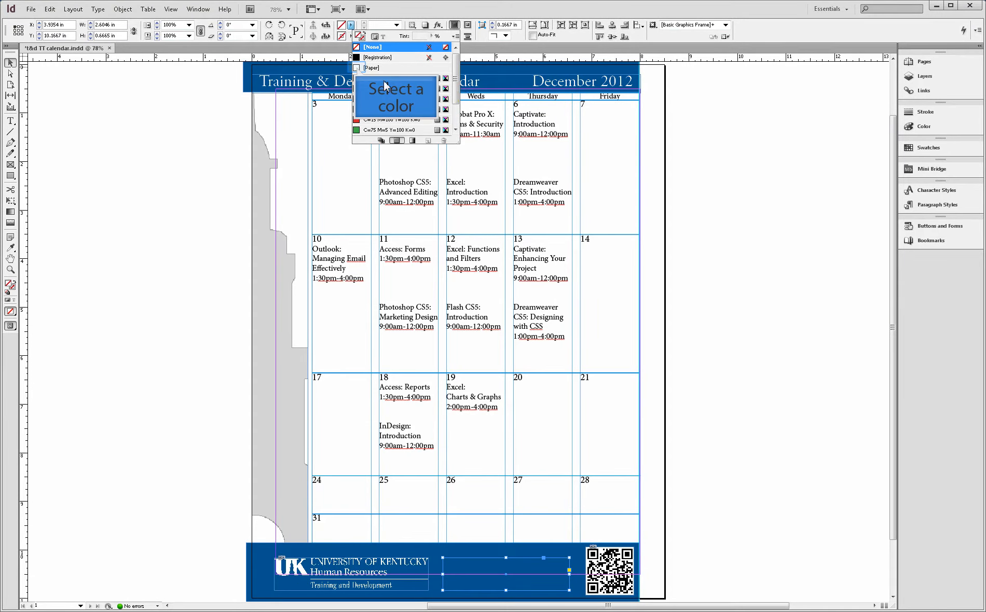
click(358, 68)
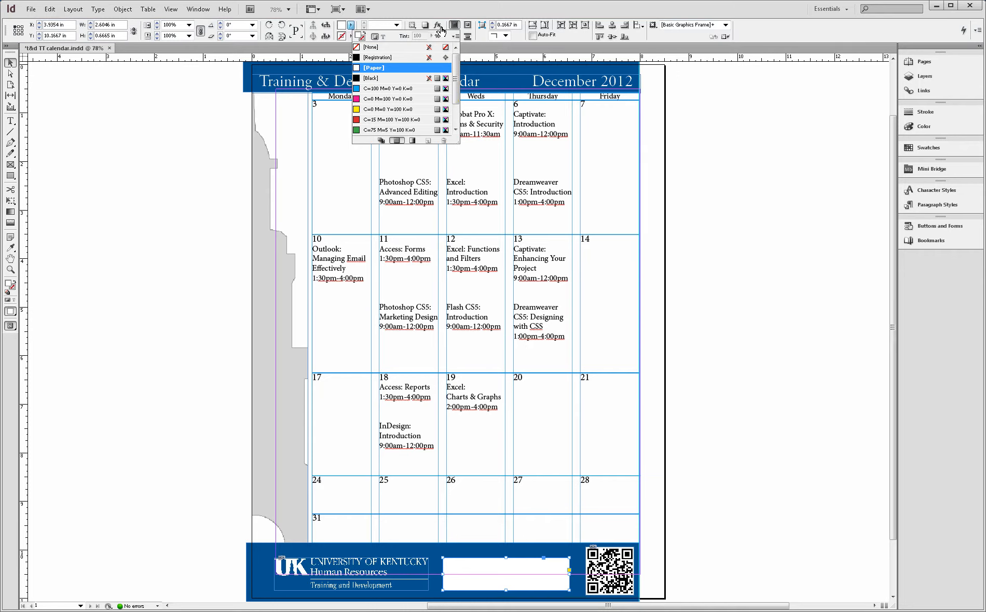
- Apply a Bevel and Emboss effect to the white rectangle using the Chisel Hard technique
click(440, 29)
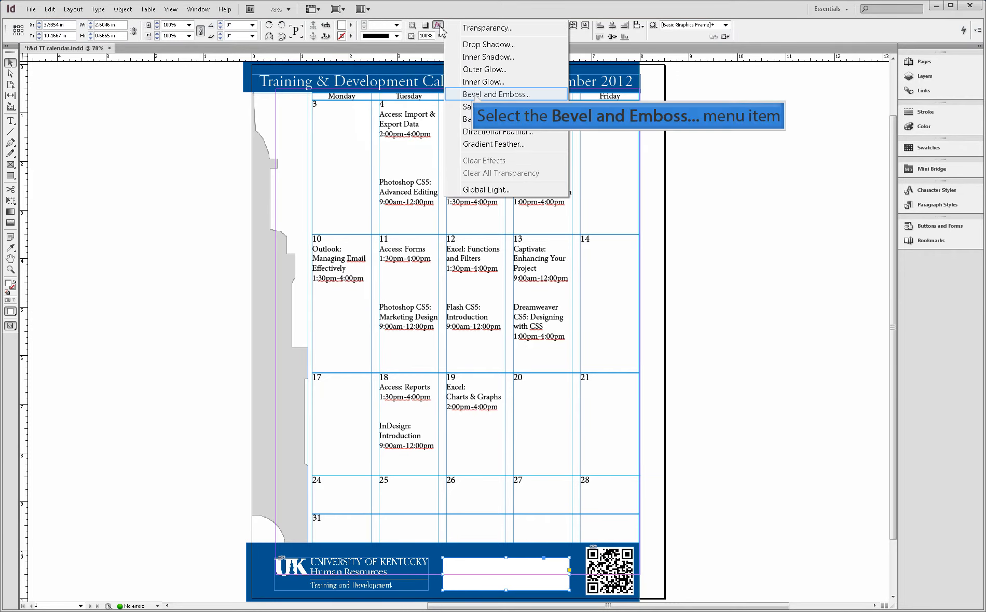
click(475, 95)
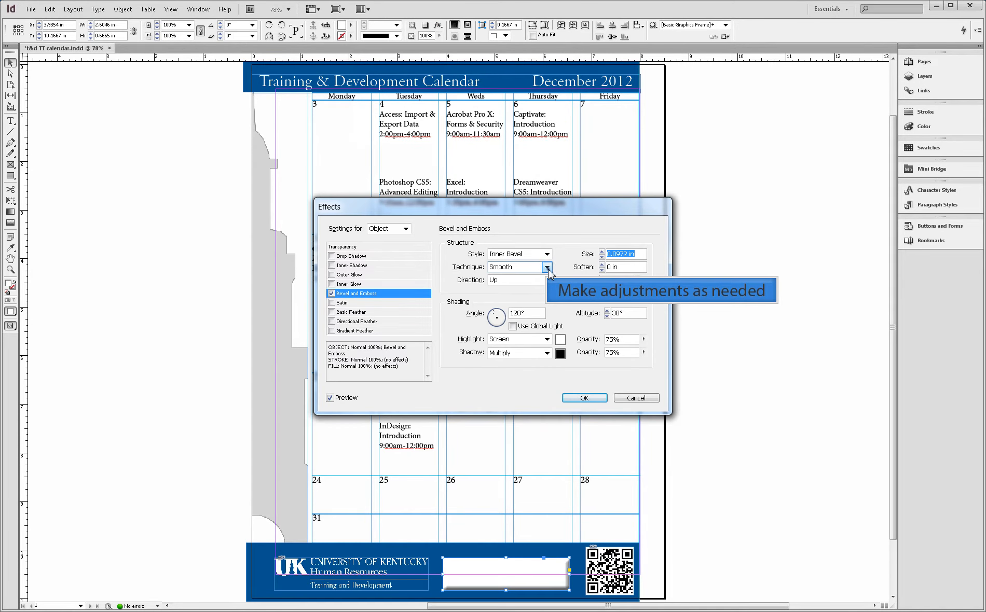
click(547, 267)
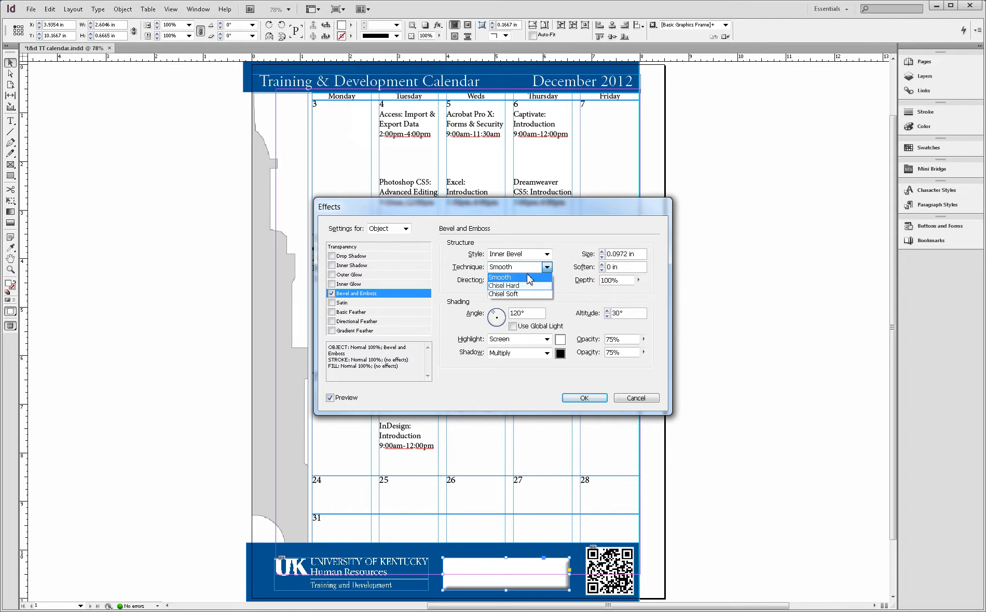
click(523, 286)
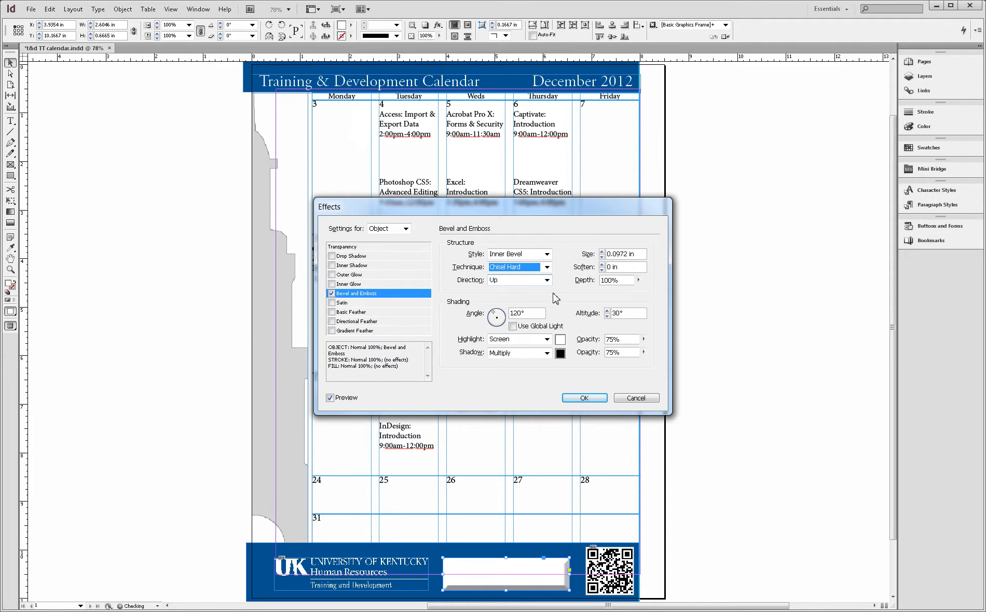
click(586, 400)
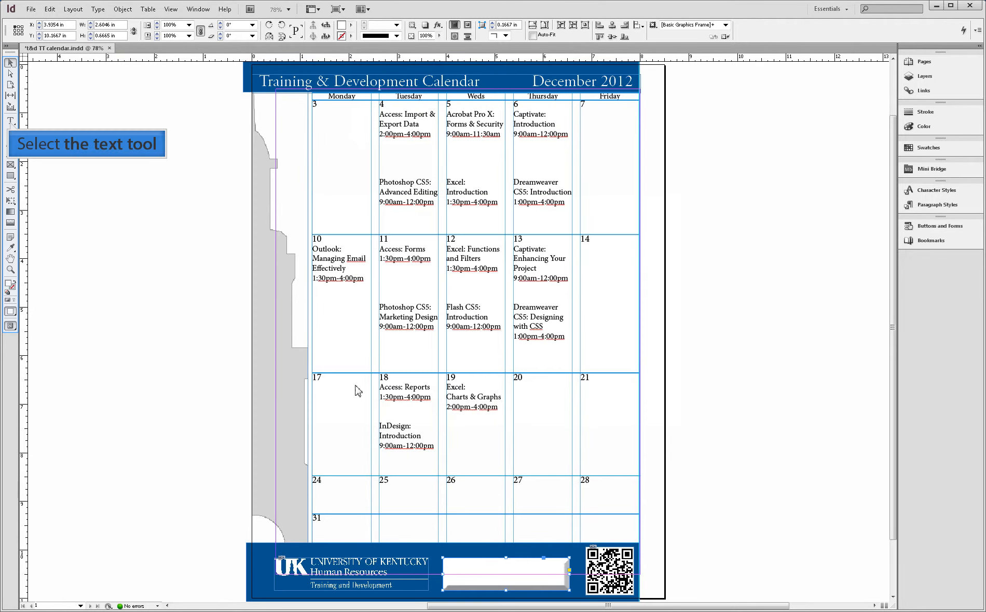
- Add the text "Register" inside the beveled rectangle
click(10, 121)
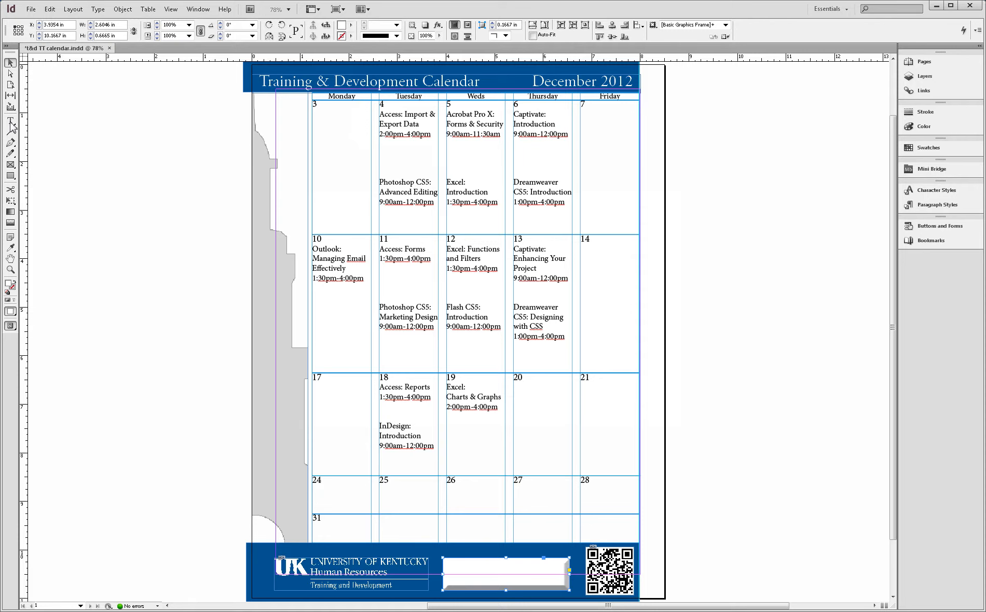
click(10, 124)
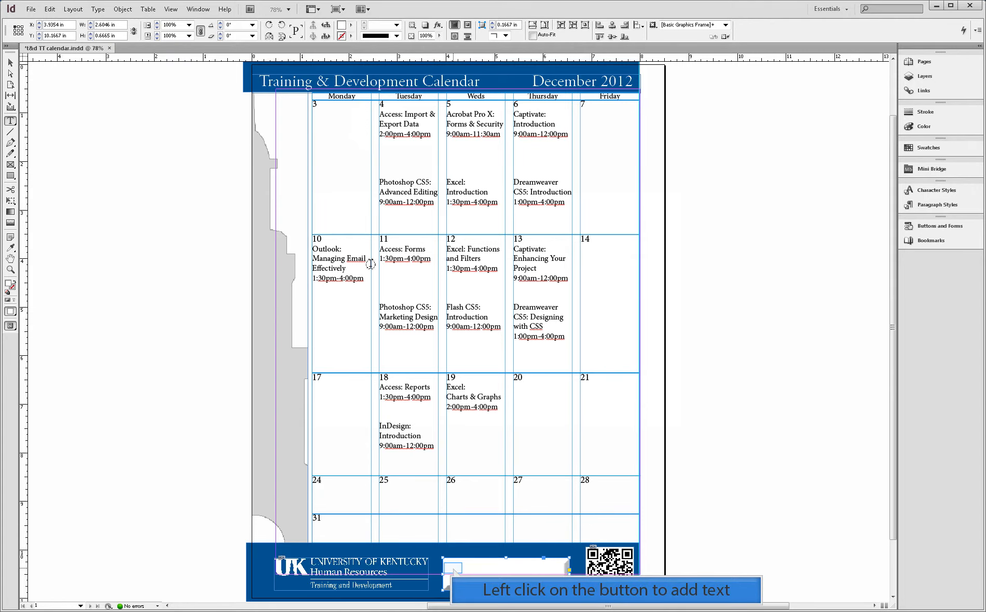
click(453, 564)
text(Register)
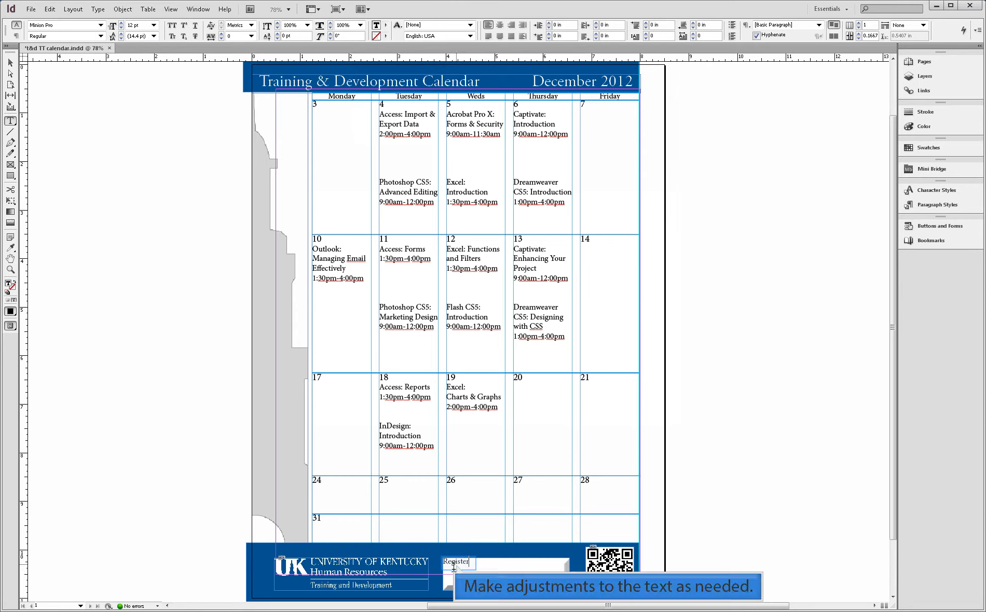
- Set the "Register" text to 30 pt and center it horizontally in the rectangle
double_click(456, 565)
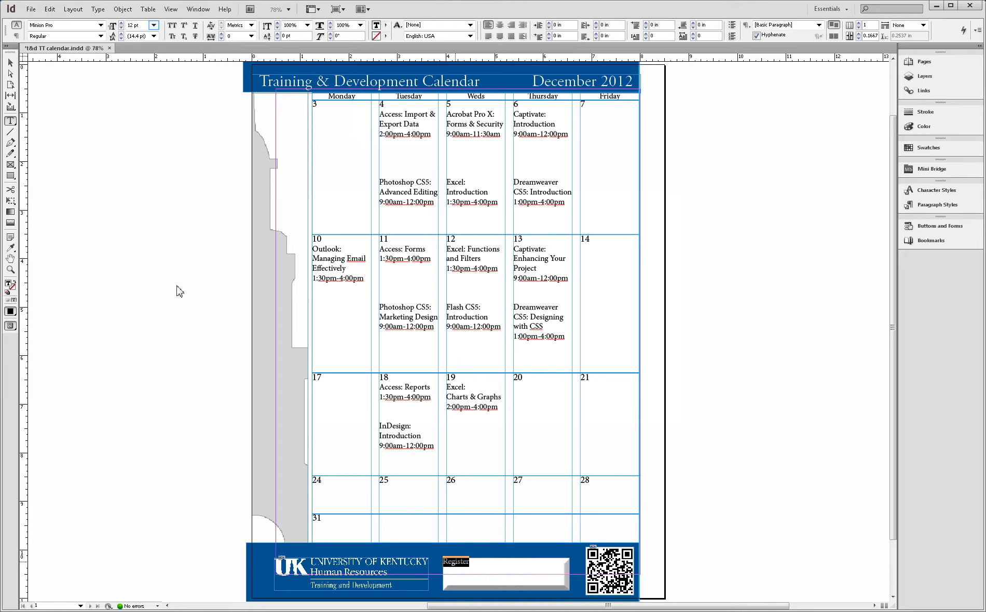
click(154, 25)
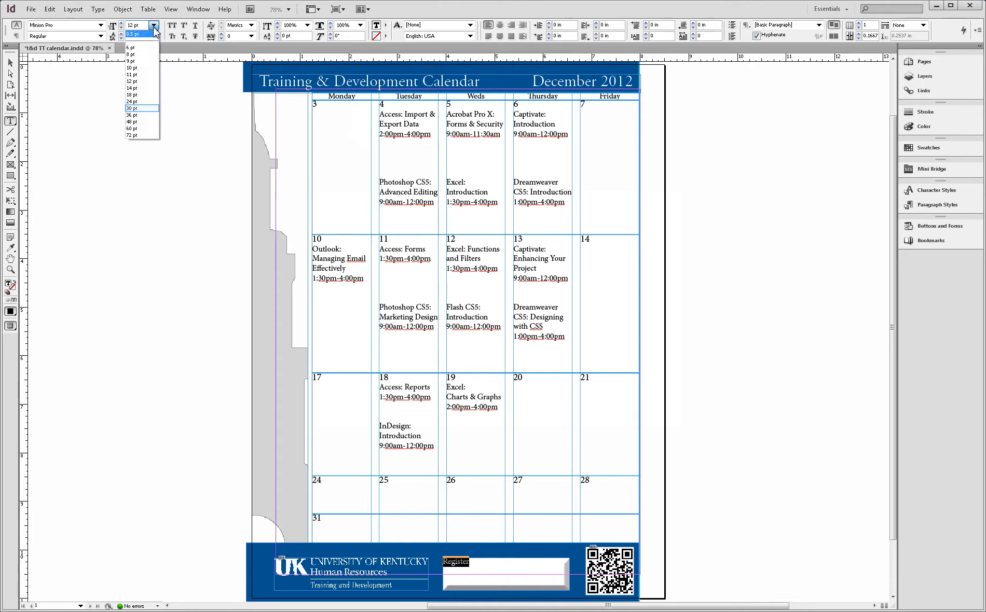
click(133, 108)
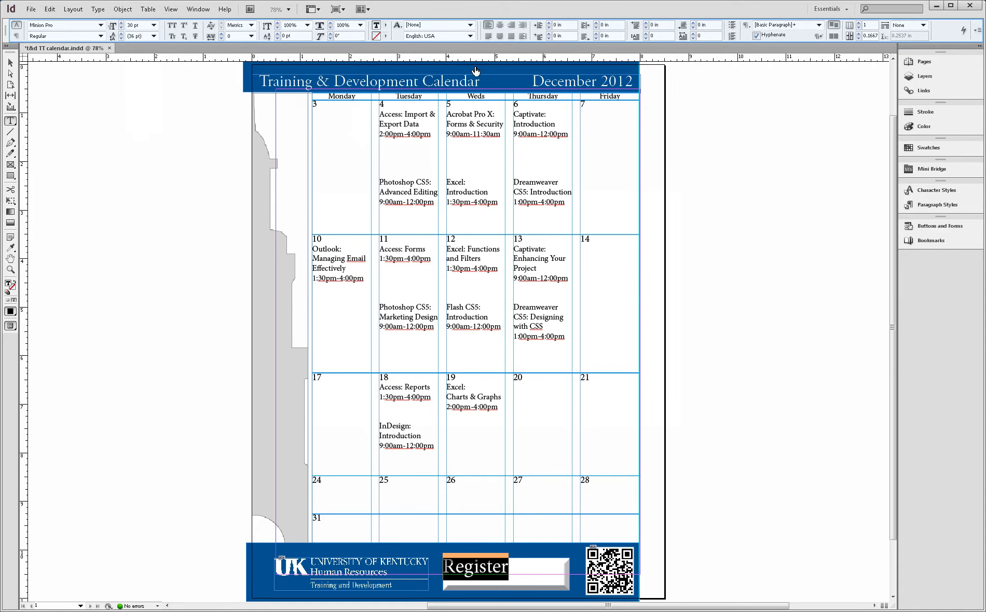
click(499, 25)
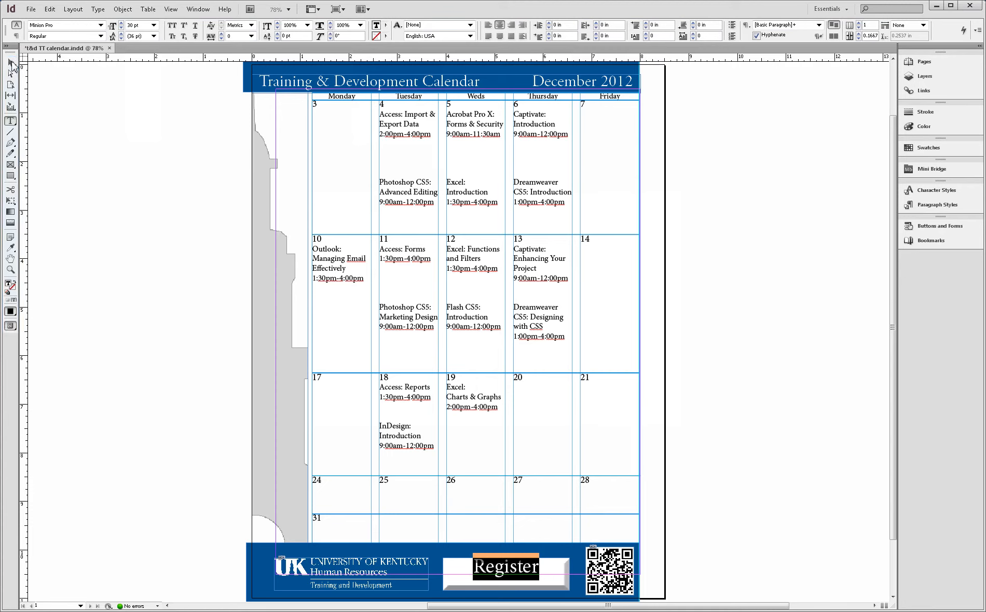
click(12, 65)
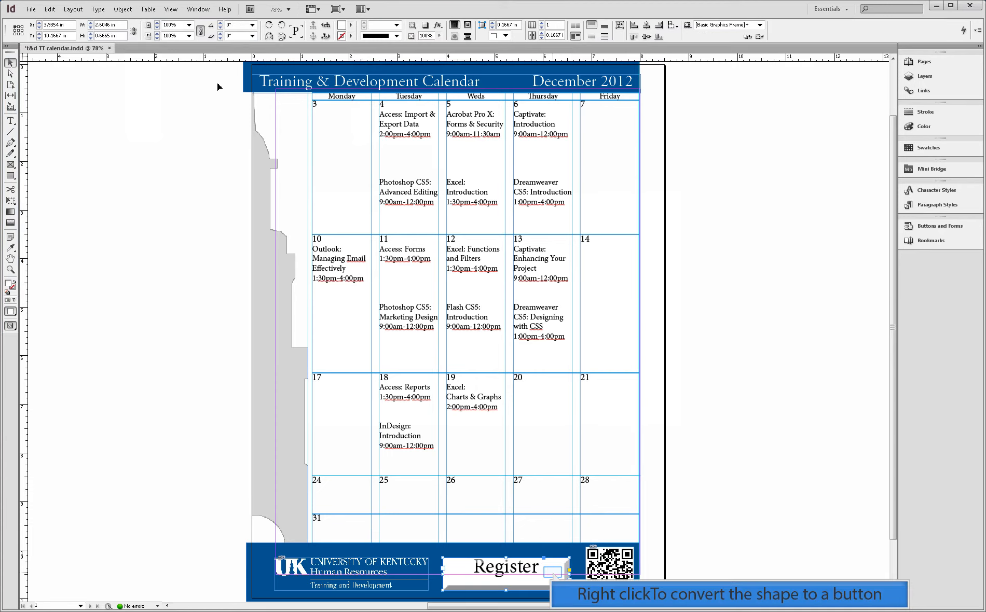
- Convert the beveled Register rectangle to an interactive button
right_click(555, 575)
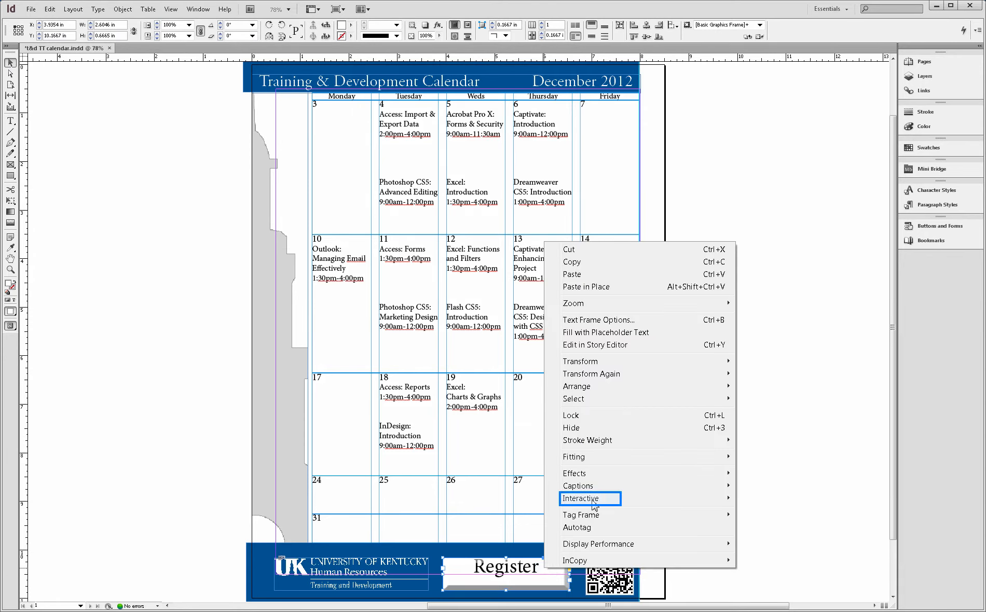
click(593, 501)
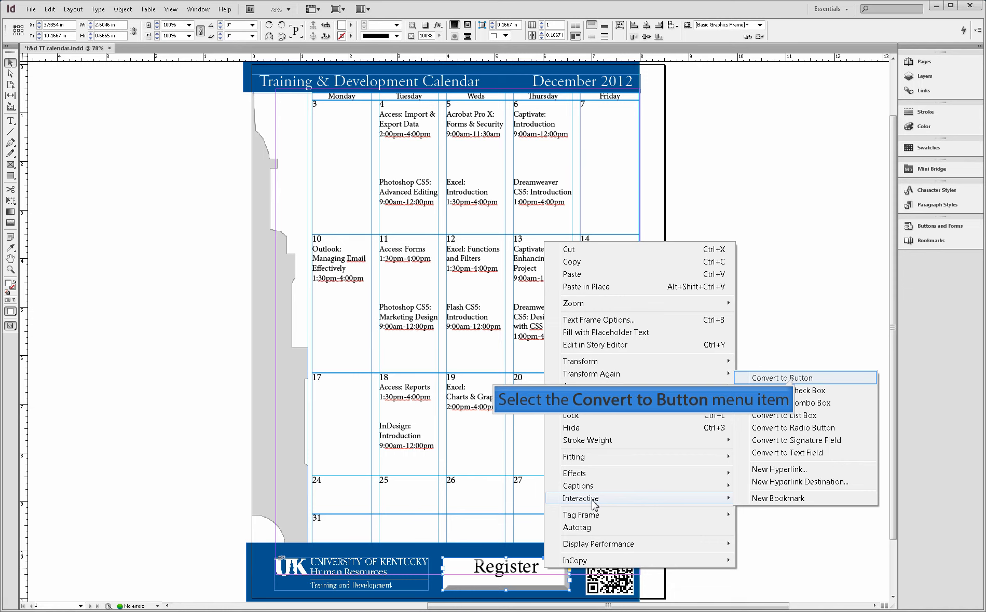
click(795, 379)
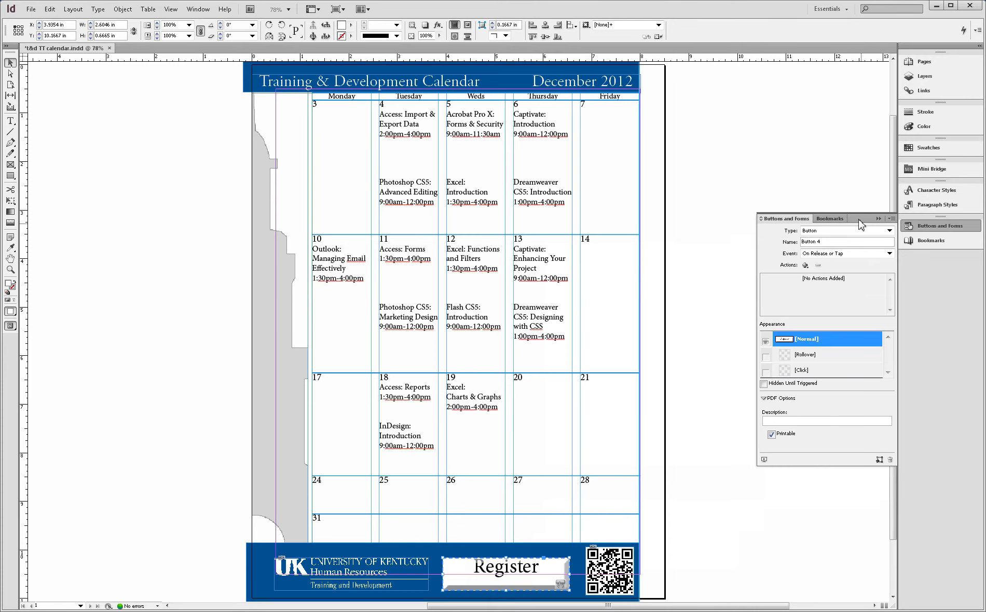
- Name the button "Register" and set its event to On Release or Tap
drag(858, 223, 851, 225)
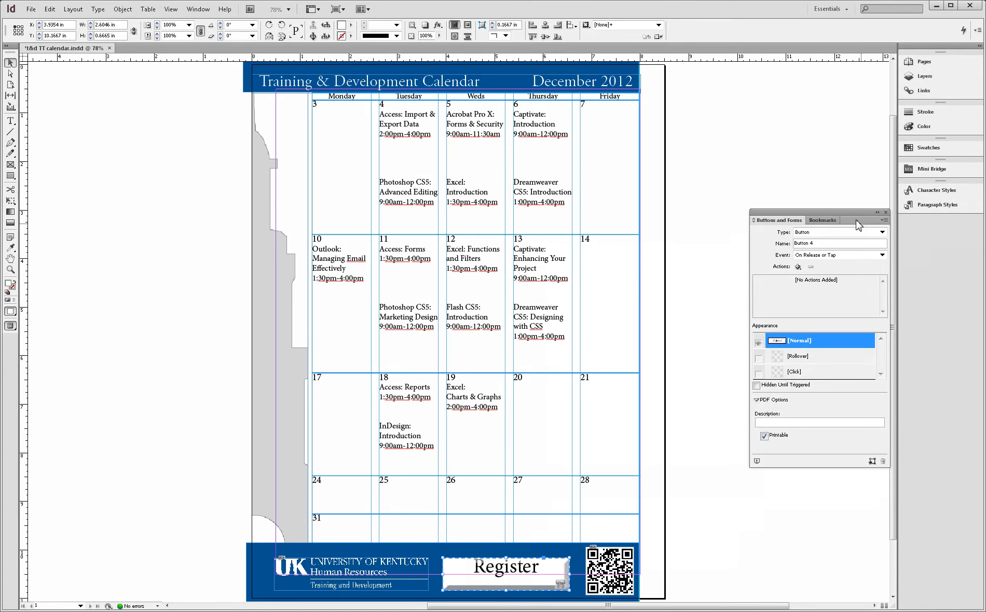
drag(856, 224, 682, 273)
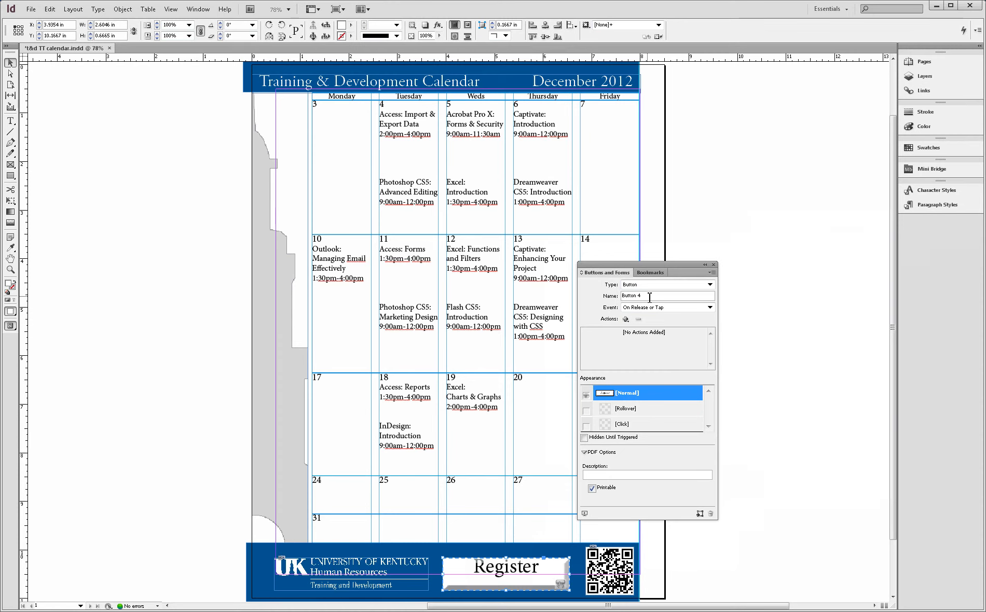
drag(649, 297, 623, 297)
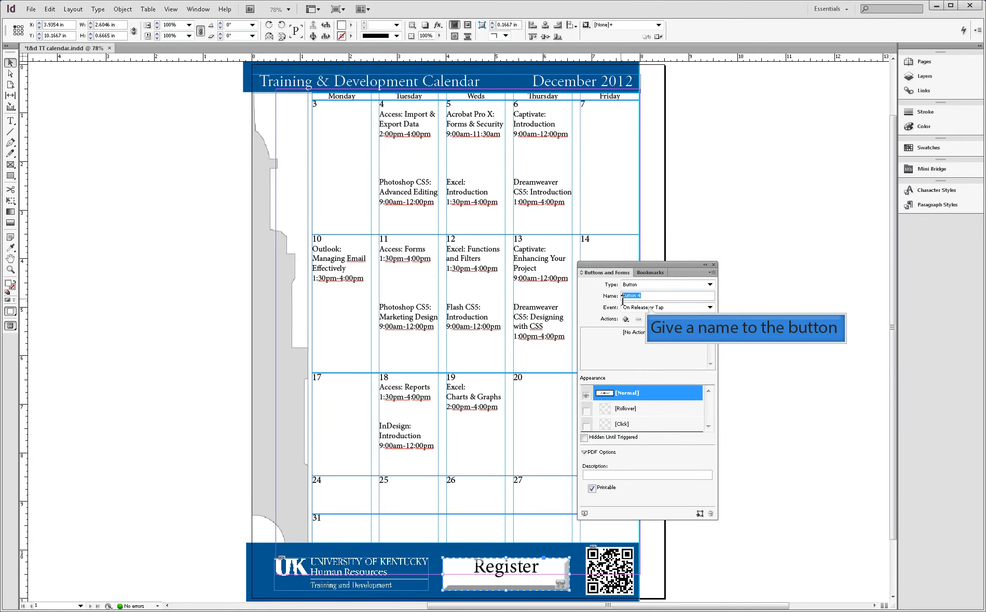
text(Register)
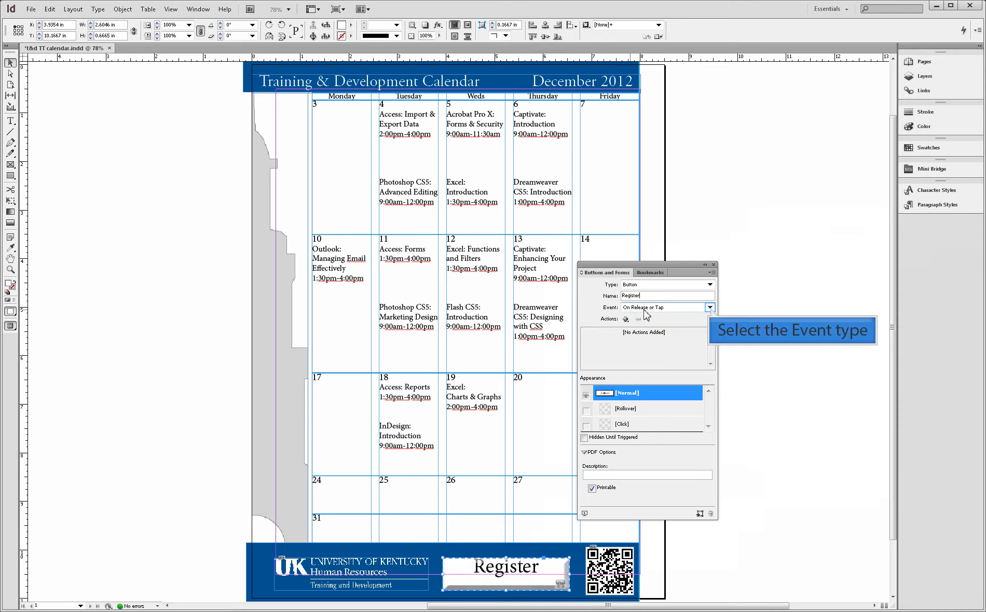
click(709, 308)
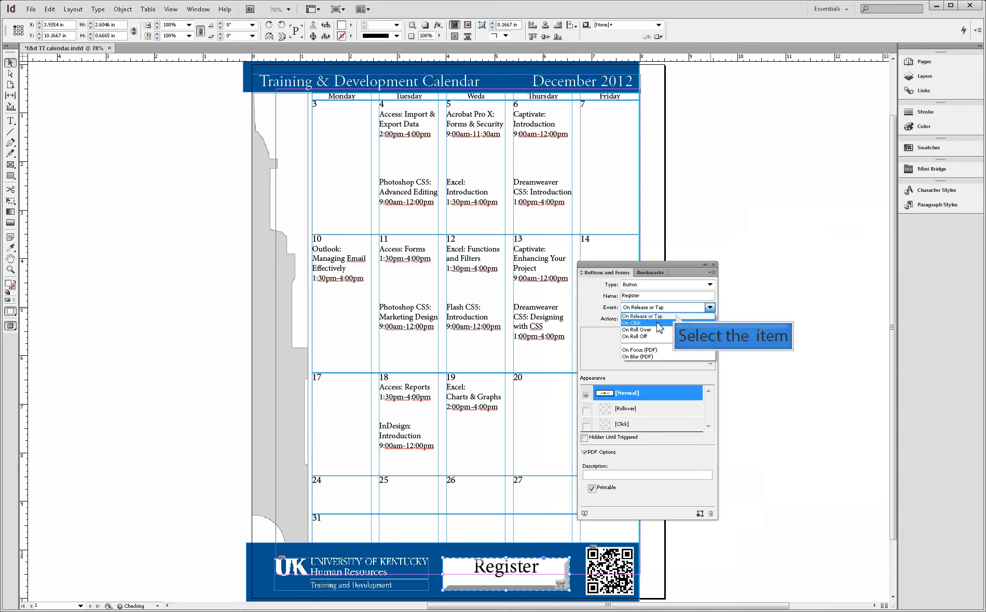
click(674, 317)
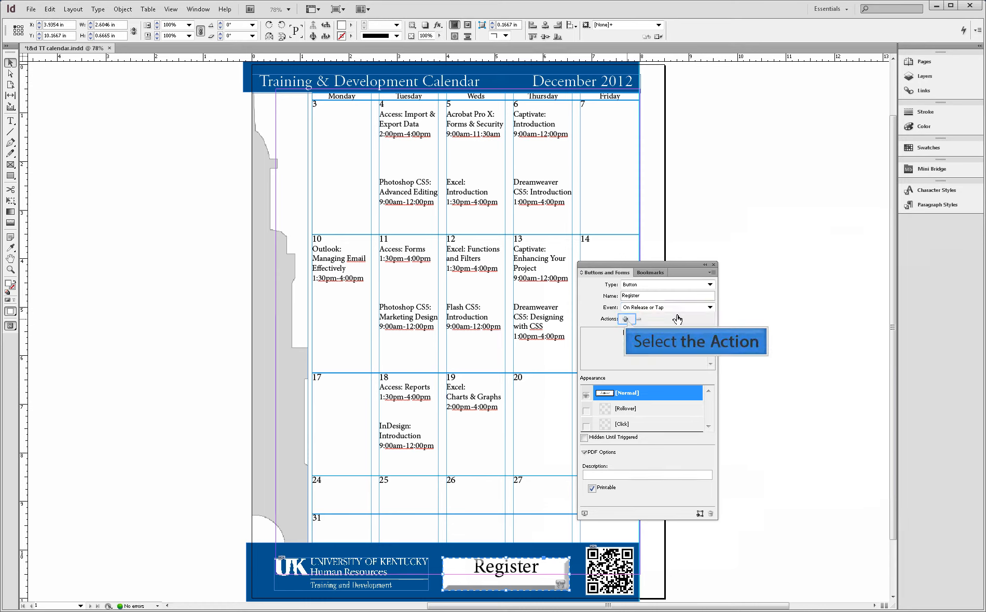
- Add a Go To URL action to the Register button and paste the hr.uky.edu/TandD/tt.php address as its target
click(625, 319)
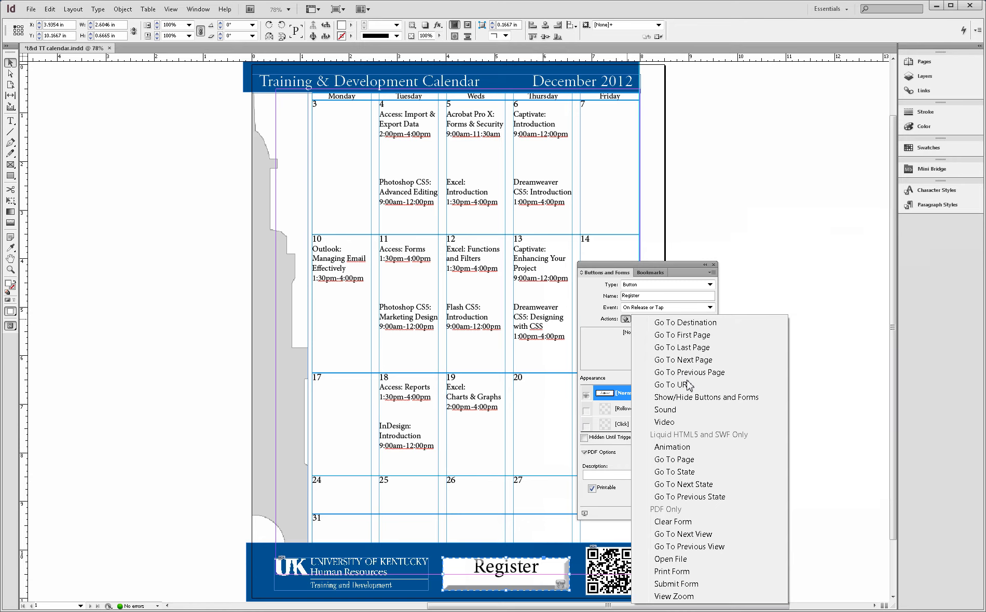
click(673, 385)
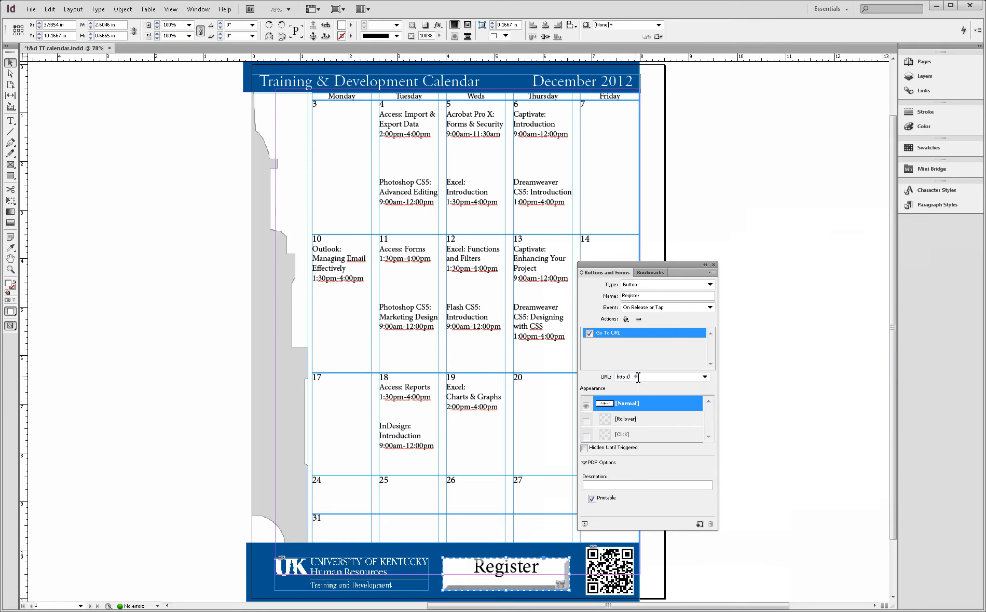
drag(638, 377, 618, 378)
text(http://hr.uky.edu/TandD/tt.php)
drag(677, 269, 905, 223)
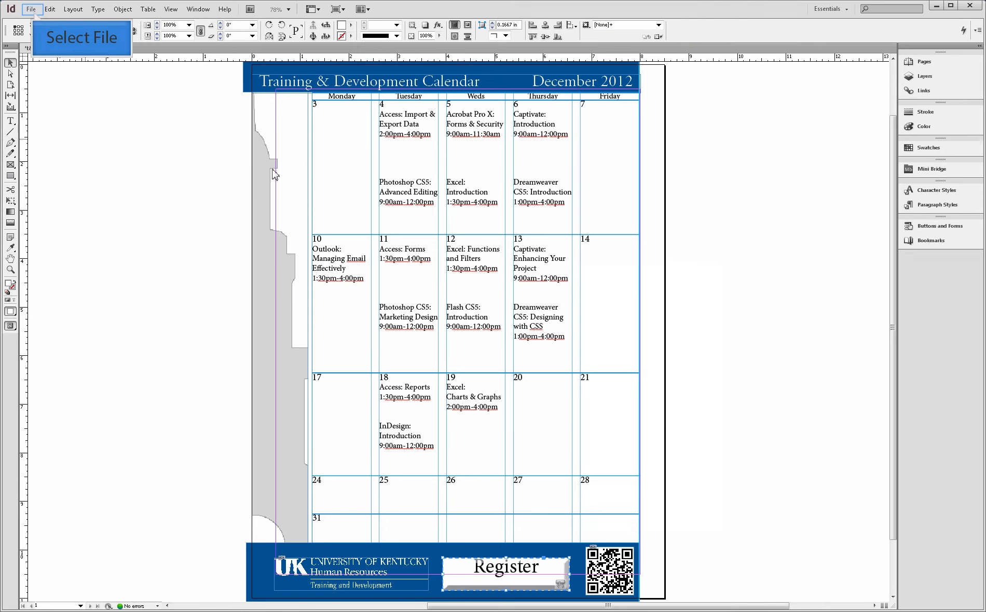
- Export the calendar to the Desktop as the interactive PDF "t&d TT calendar.pdf" and test its Register button in Acrobat Pro
click(33, 10)
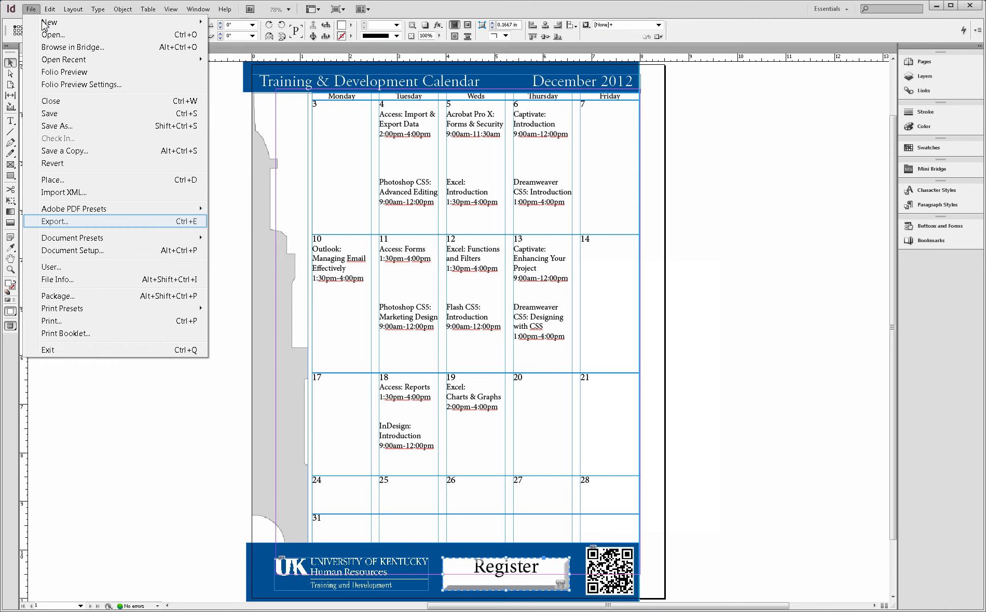
click(55, 222)
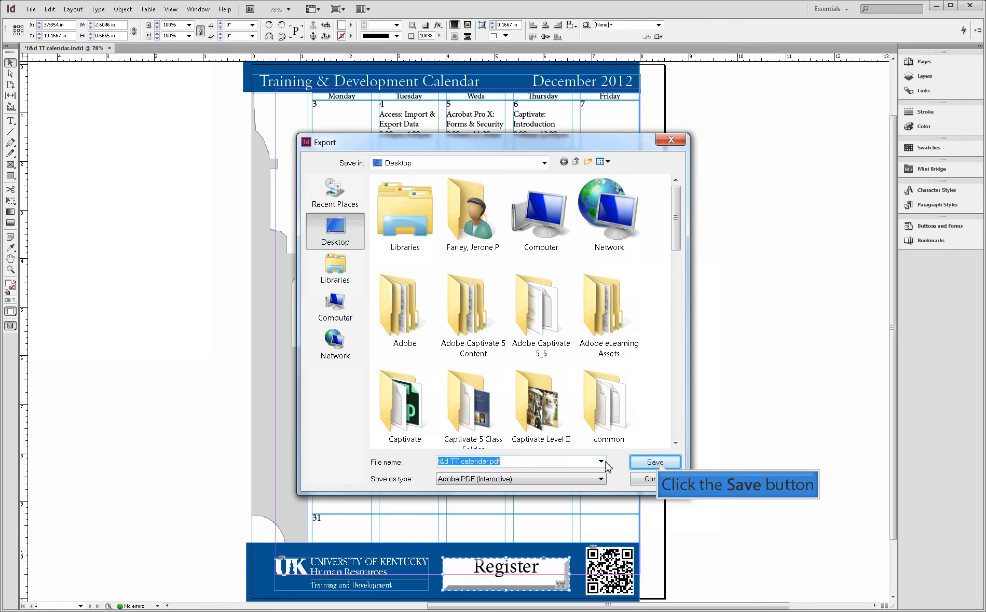
click(655, 461)
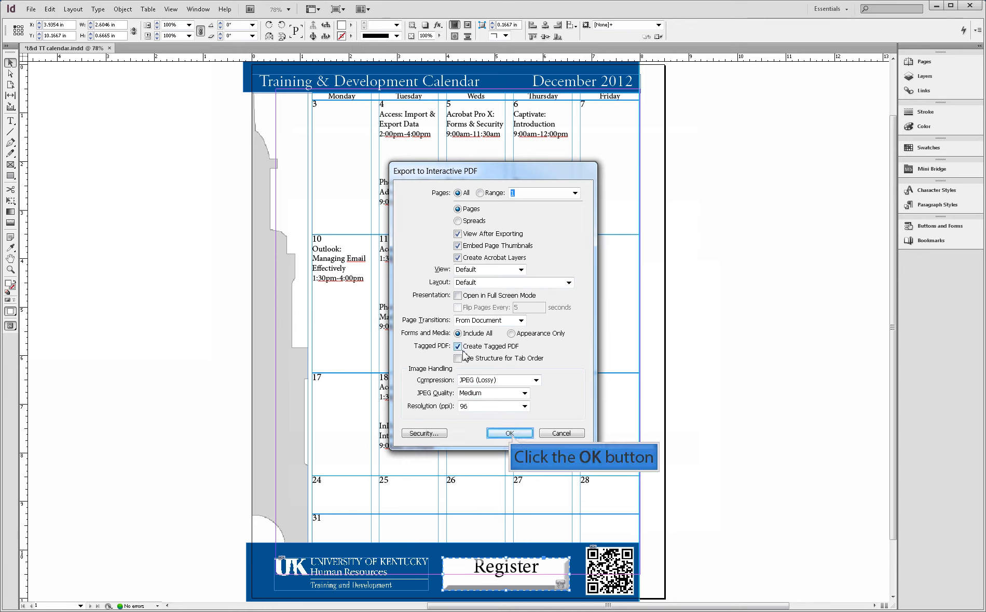
click(511, 433)
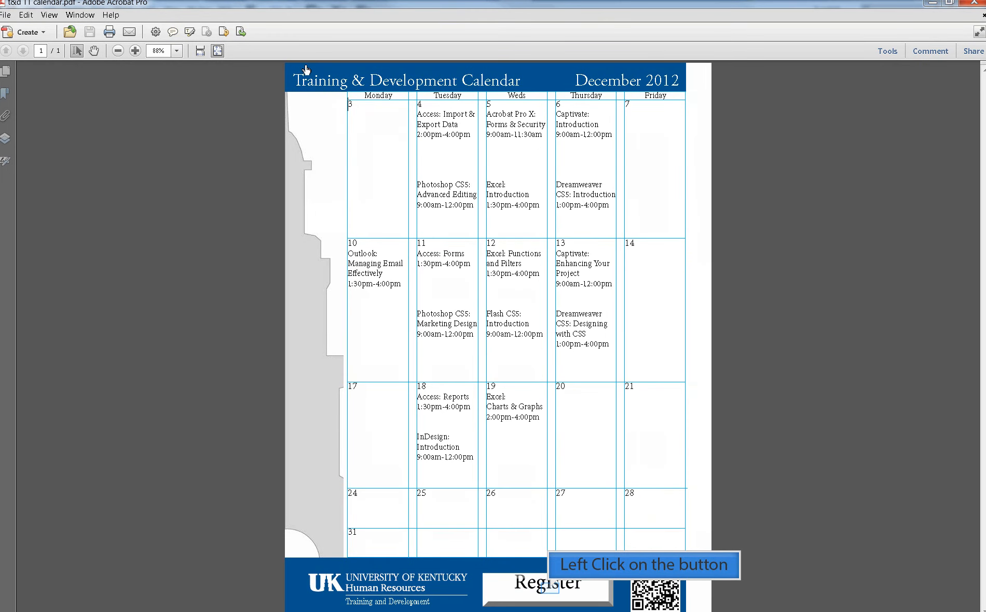
click(551, 591)
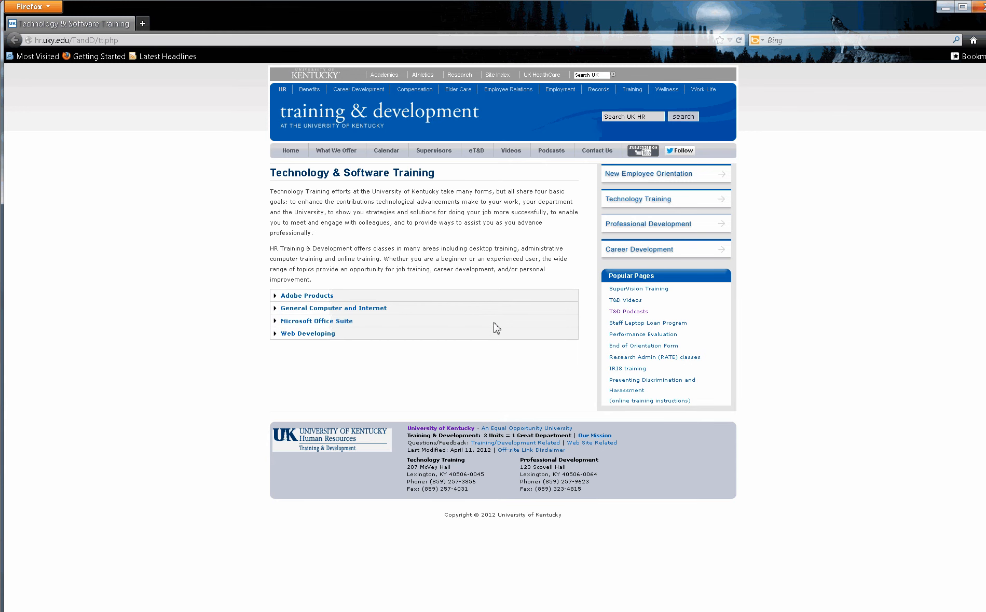